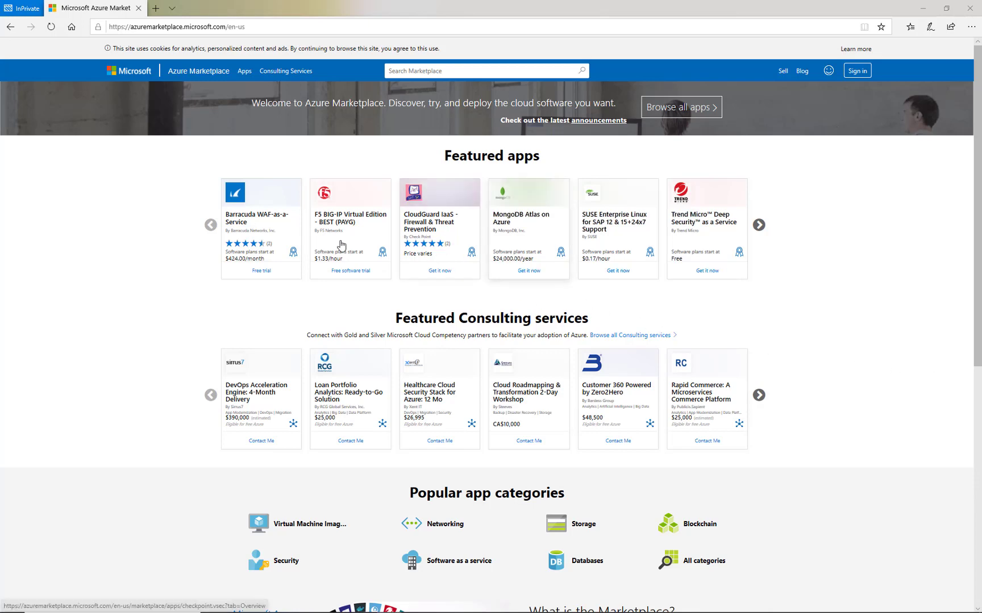
- Review the Barracuda WAF-as-a-Service listing's plans, pricing and reviews, then choose GET IT NOW
click(252, 222)
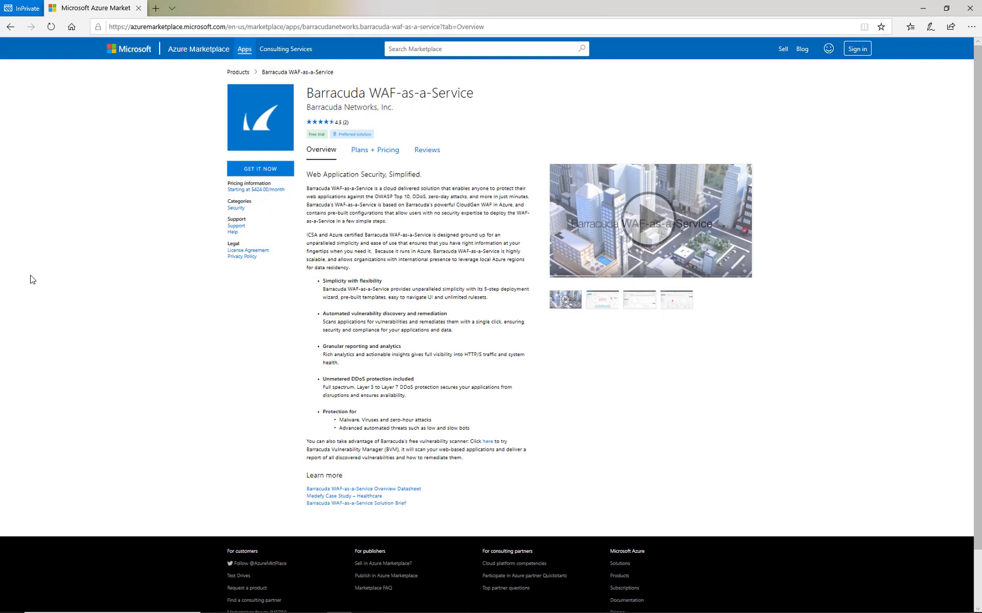
click(384, 151)
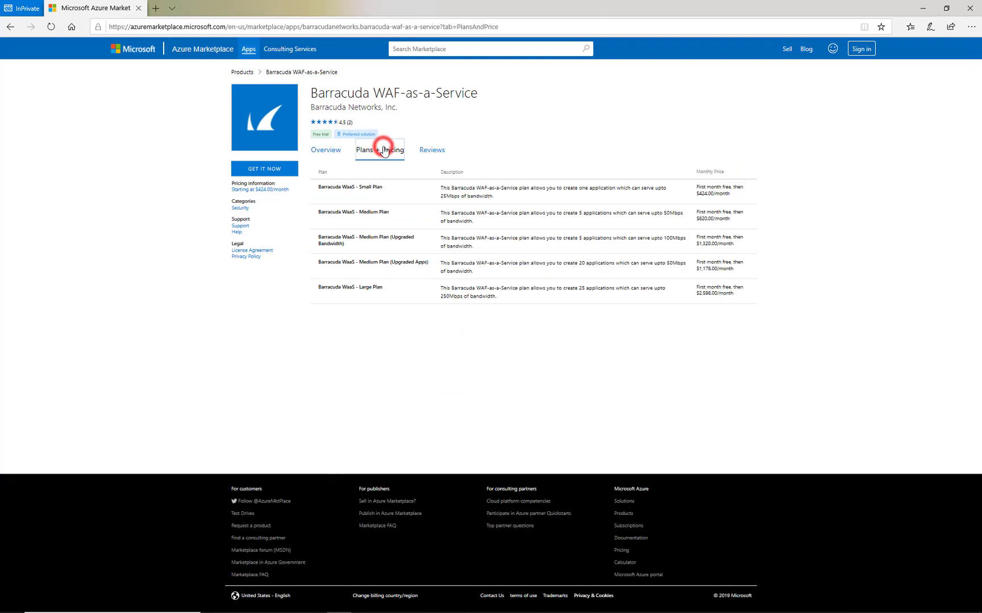
click(432, 148)
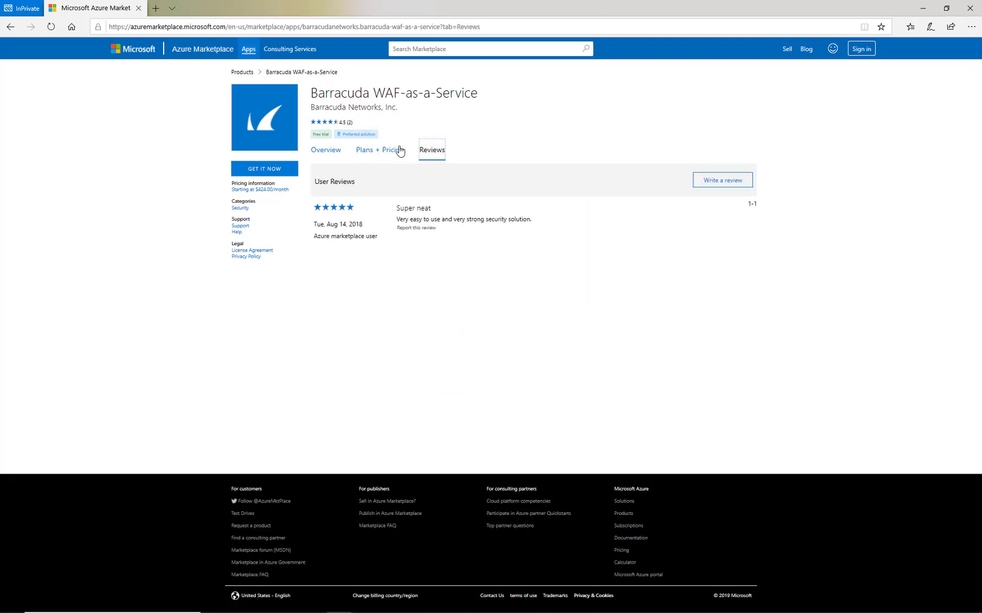
click(341, 154)
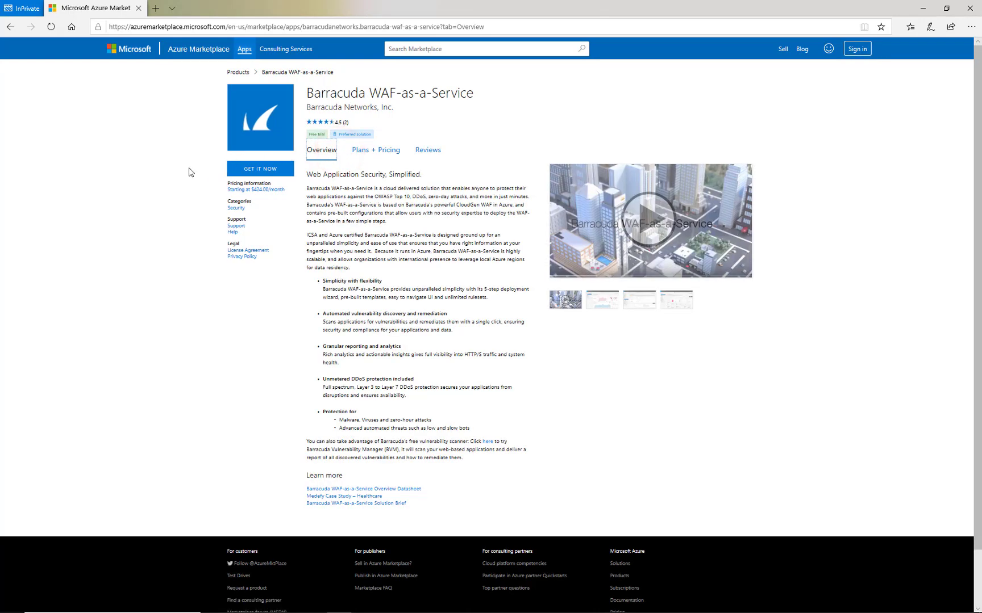
click(273, 171)
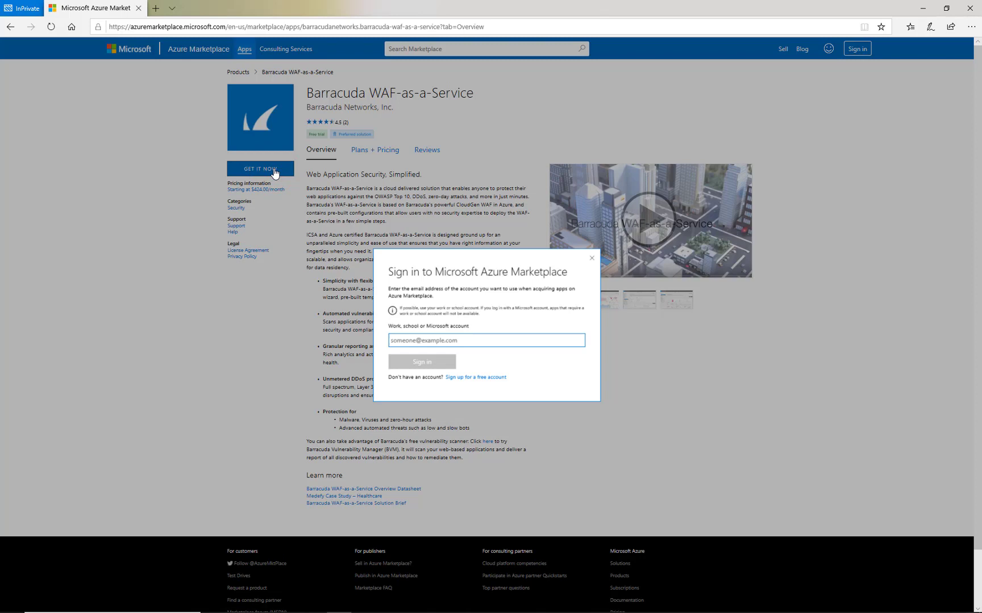
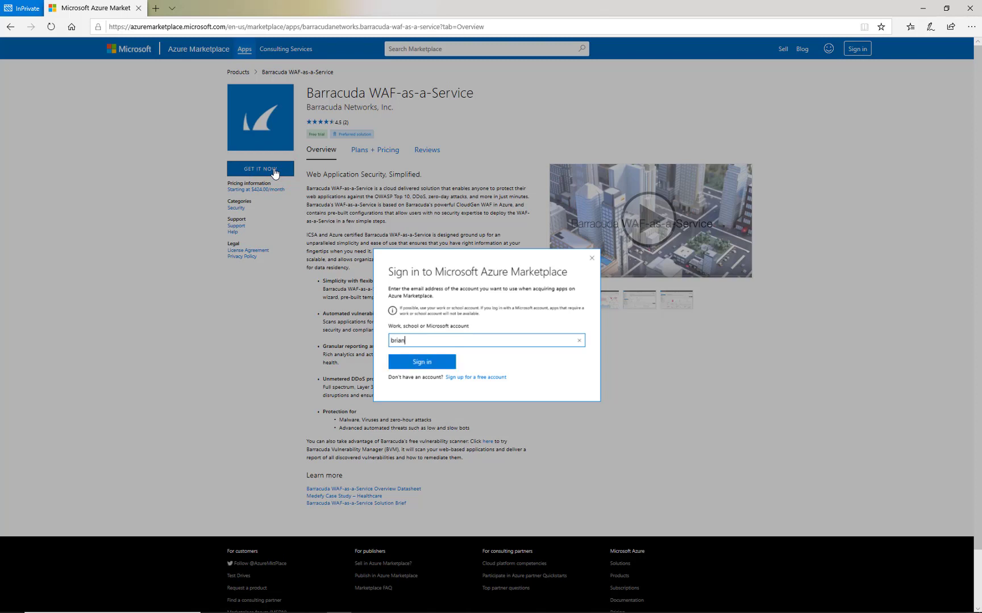
- Sign in to Azure Marketplace with the work account email and password, staying signed in
click(423, 362)
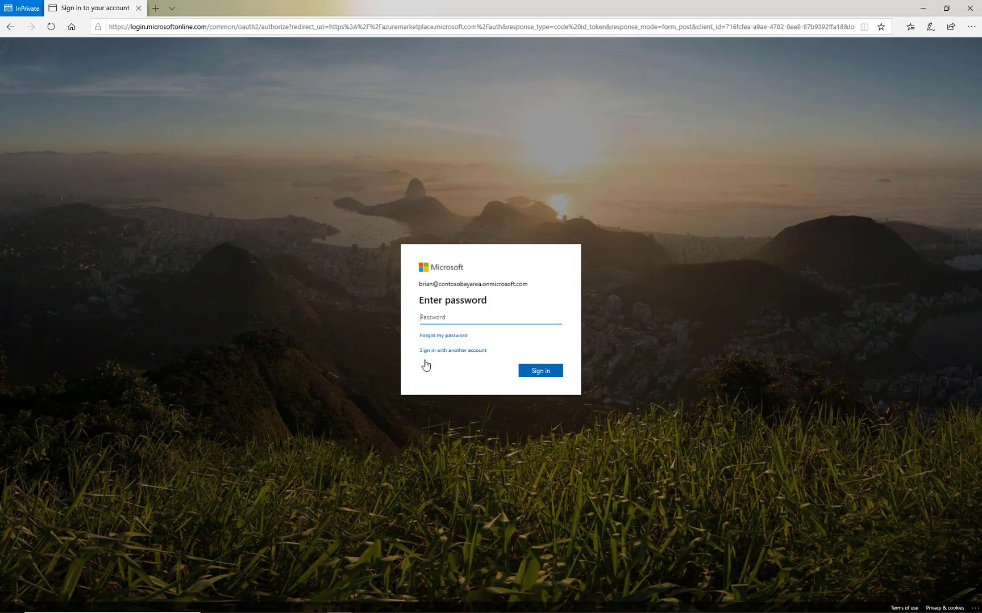
key(ctrl+v)
key(Return)
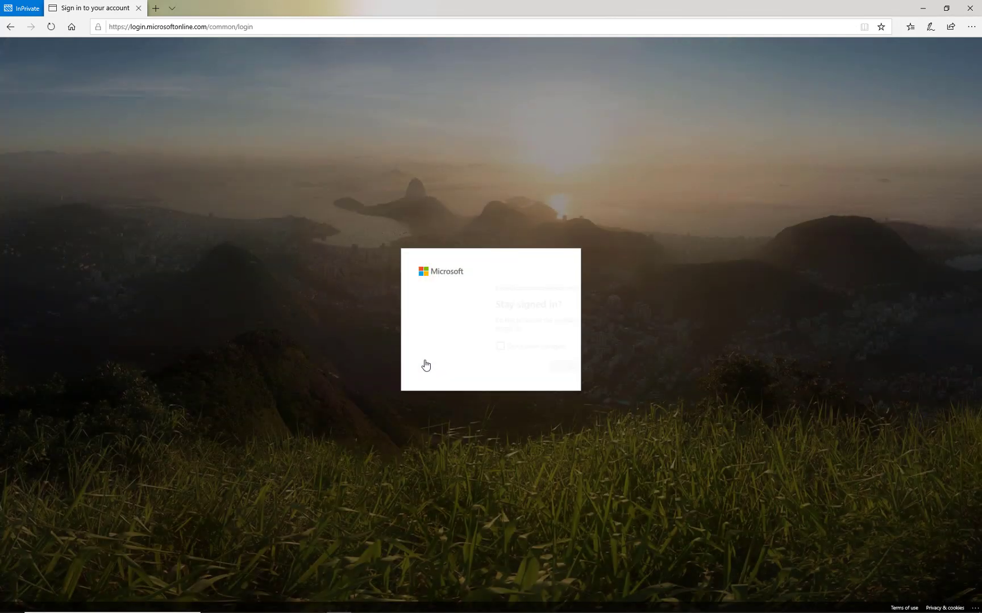
click(556, 369)
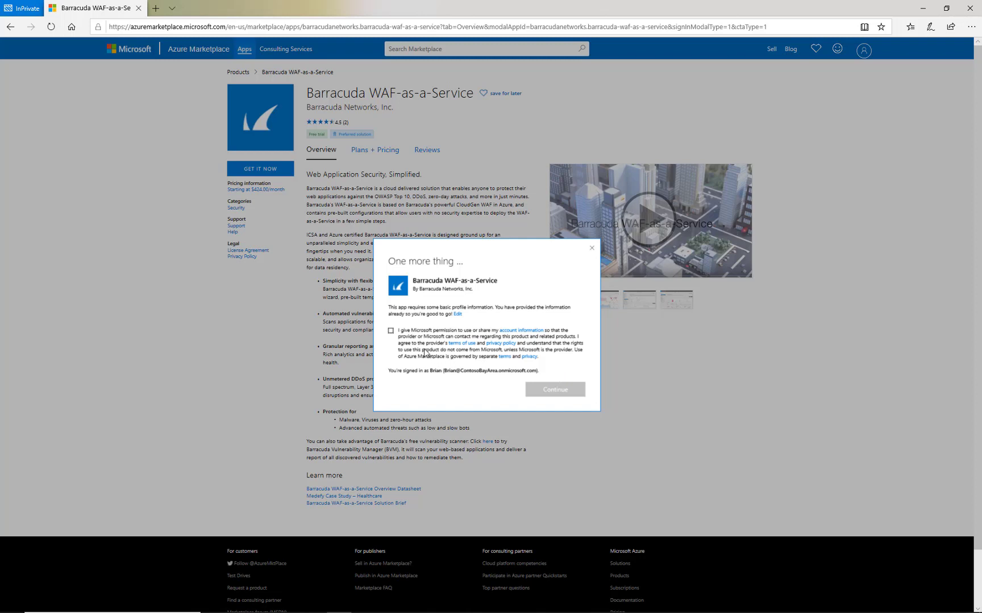
- Agree to share account information with the provider and continue to the Barracuda offer
click(391, 333)
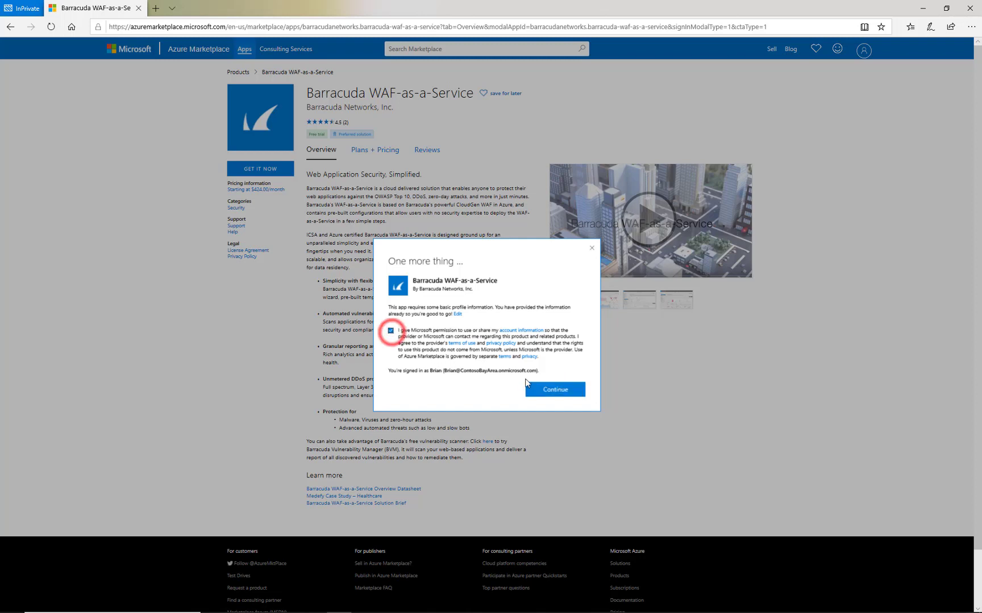
click(570, 390)
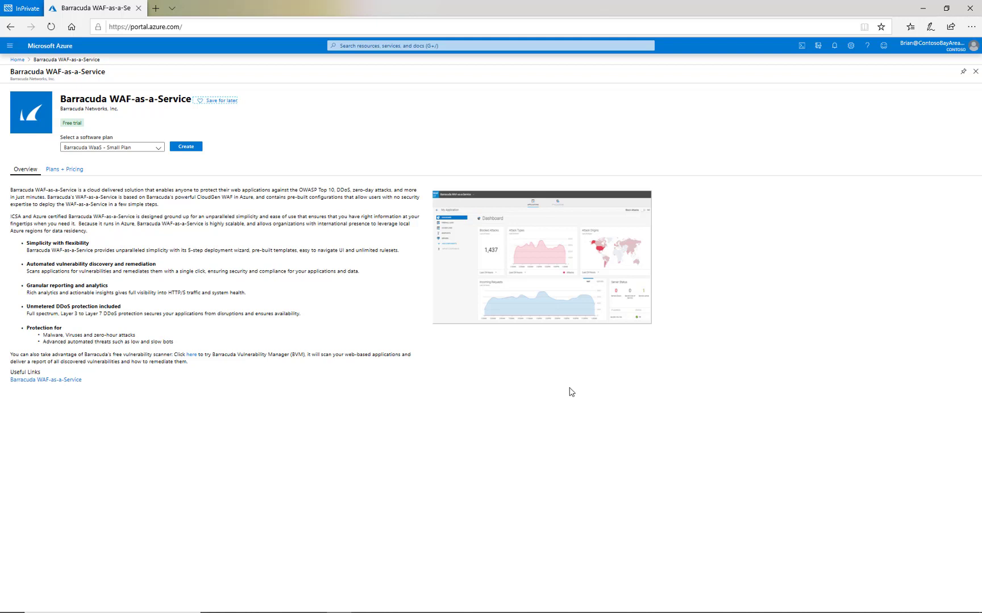
- Keep the Barracuda WaaS - Small Plan software plan and start creating the subscription
click(153, 147)
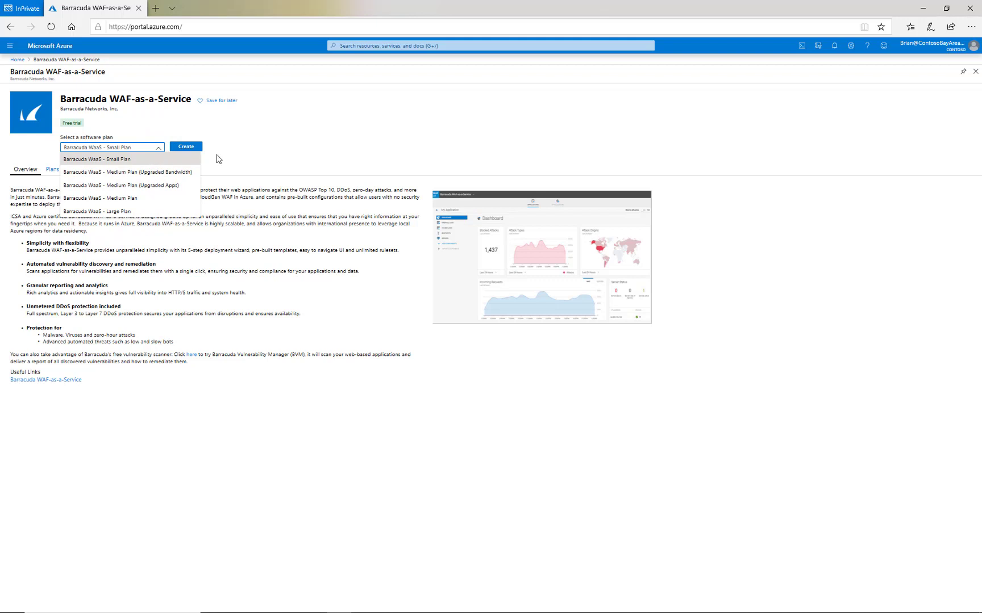
click(253, 153)
click(187, 148)
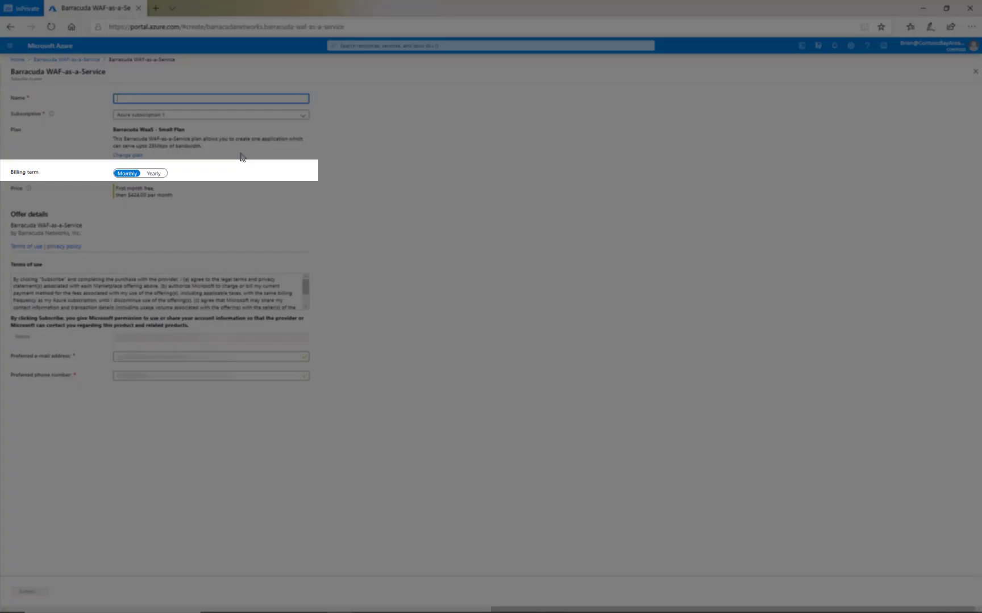
- Name the SaaS resource 'SaaS subscription' and subscribe to the Small Plan
text(SaaS subscription)
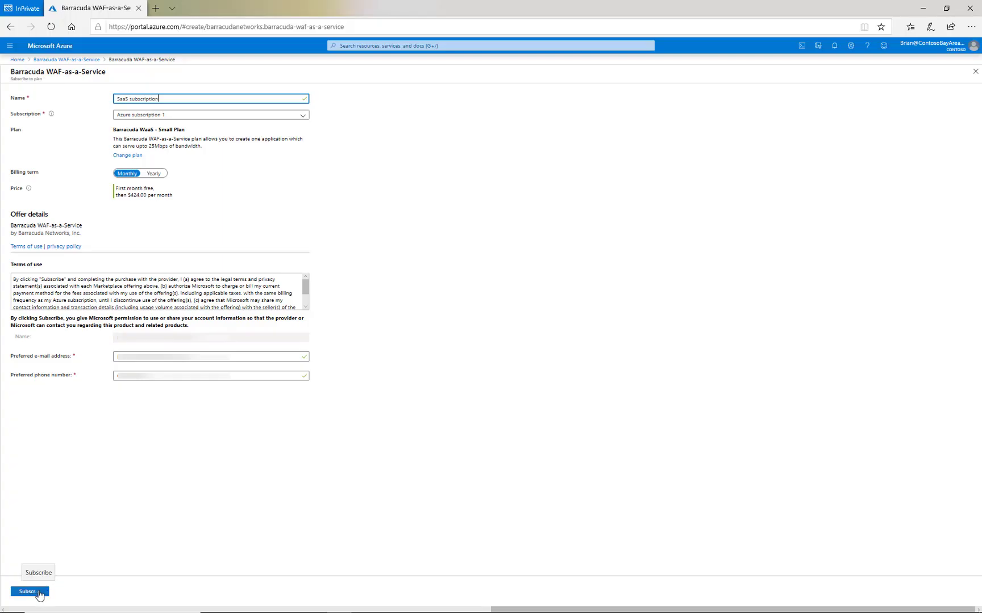
click(38, 594)
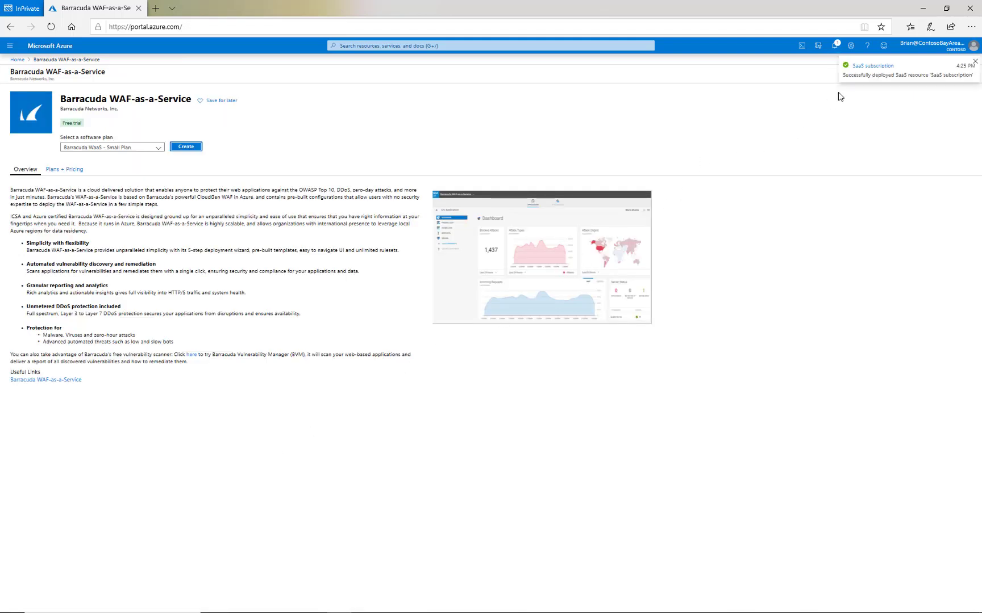
- Open the deployed 'SaaS subscription' resource, try Configure Account, close the vendor tab, and return Home
click(885, 69)
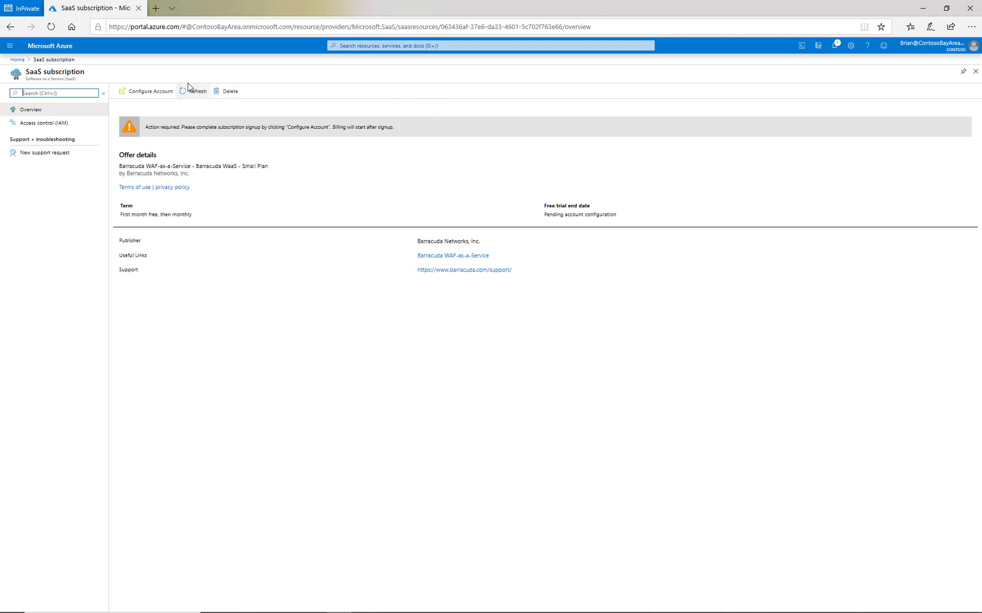
click(143, 93)
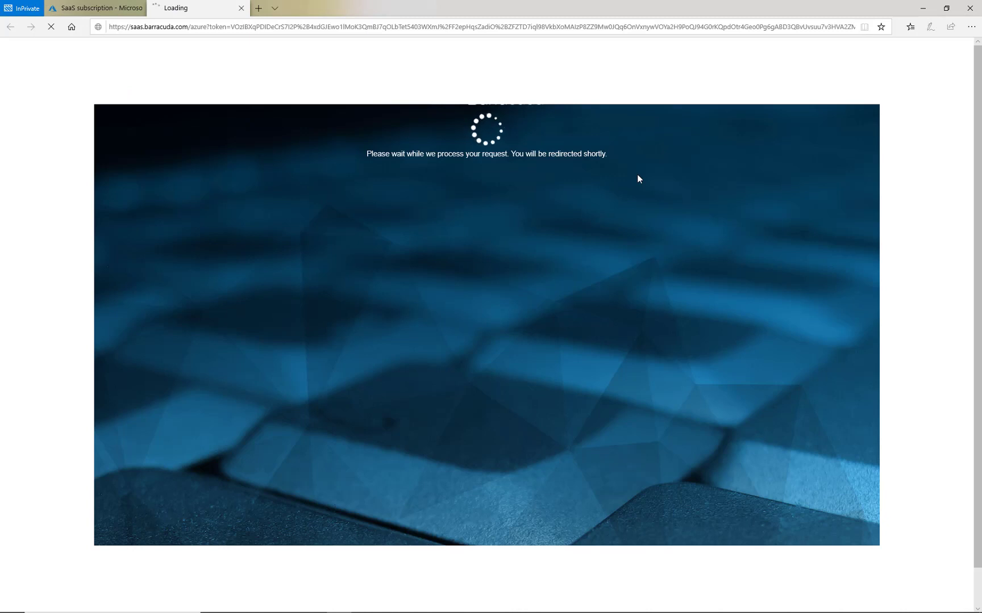
click(241, 9)
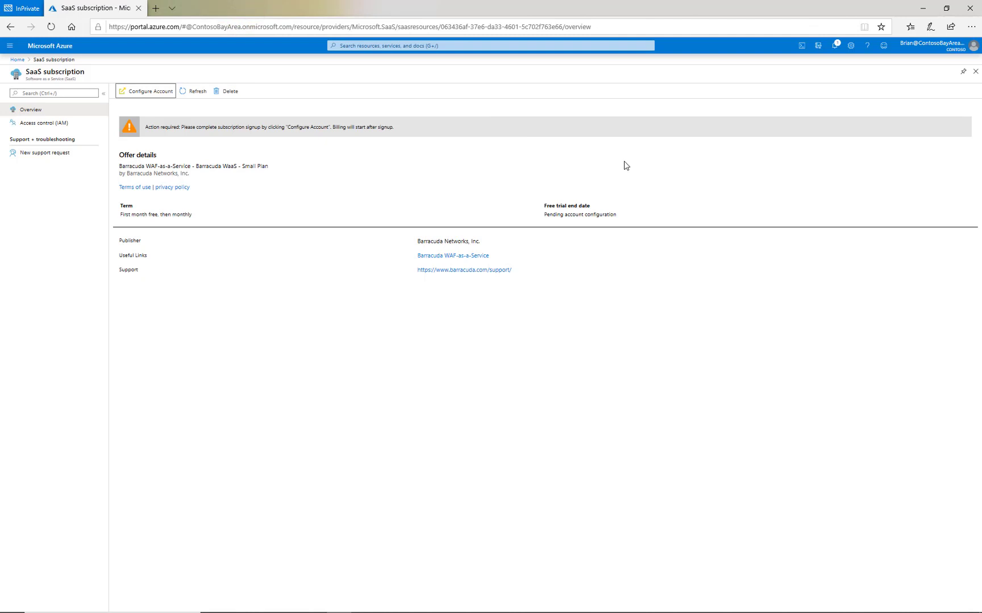
click(18, 59)
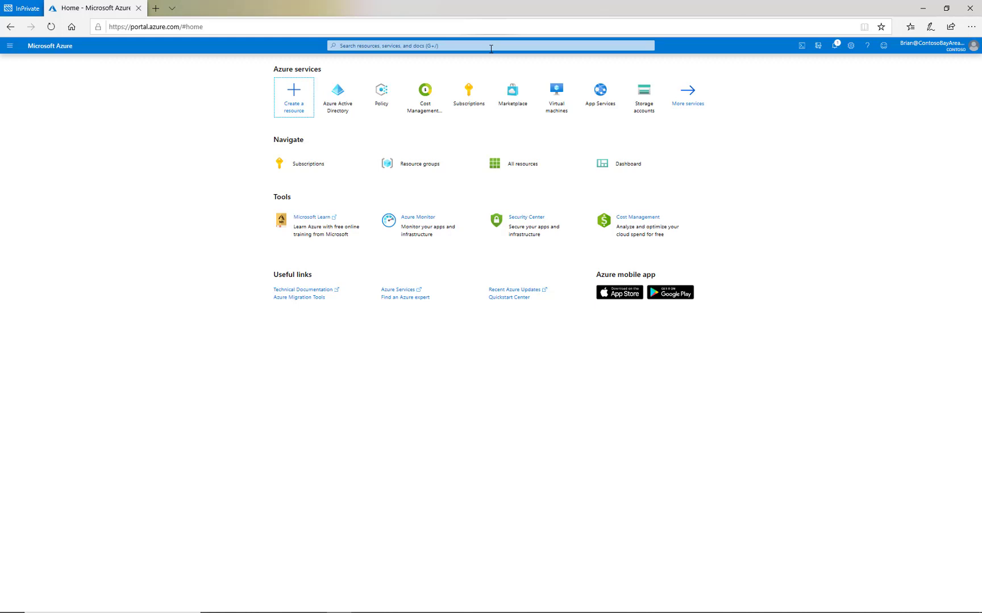
- Search the portal for 'marketplace' and open the Marketplace service
click(490, 46)
text(marketplace)
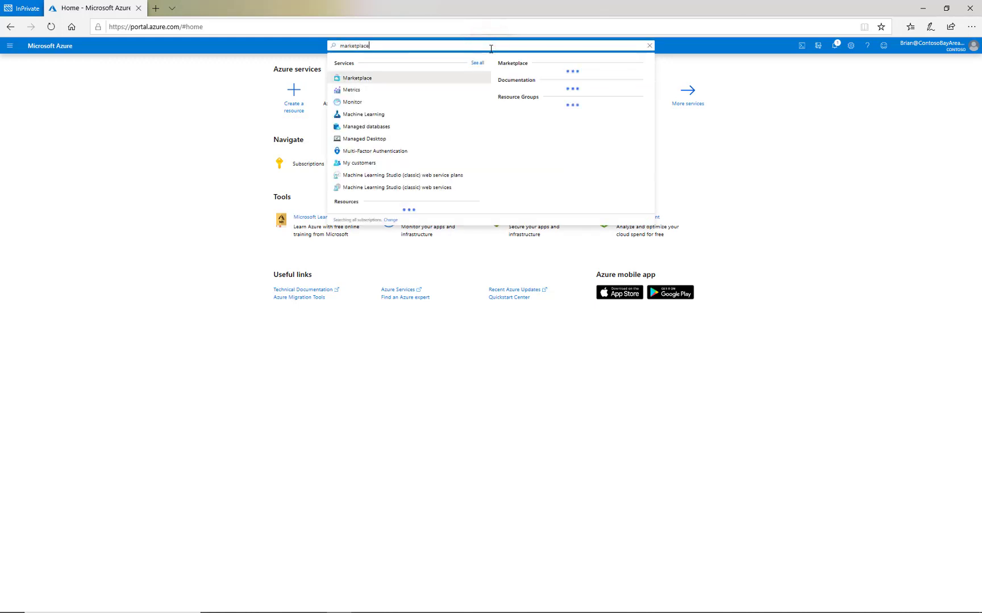
click(367, 83)
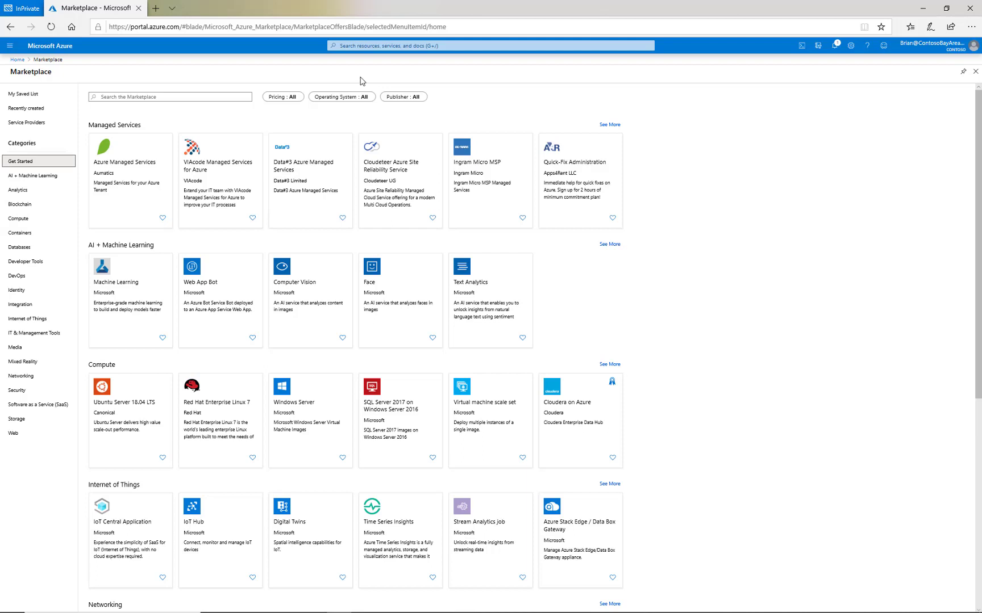
- Filter Compute offerings to Pay as you go pricing and open the Jenkins offer
click(21, 221)
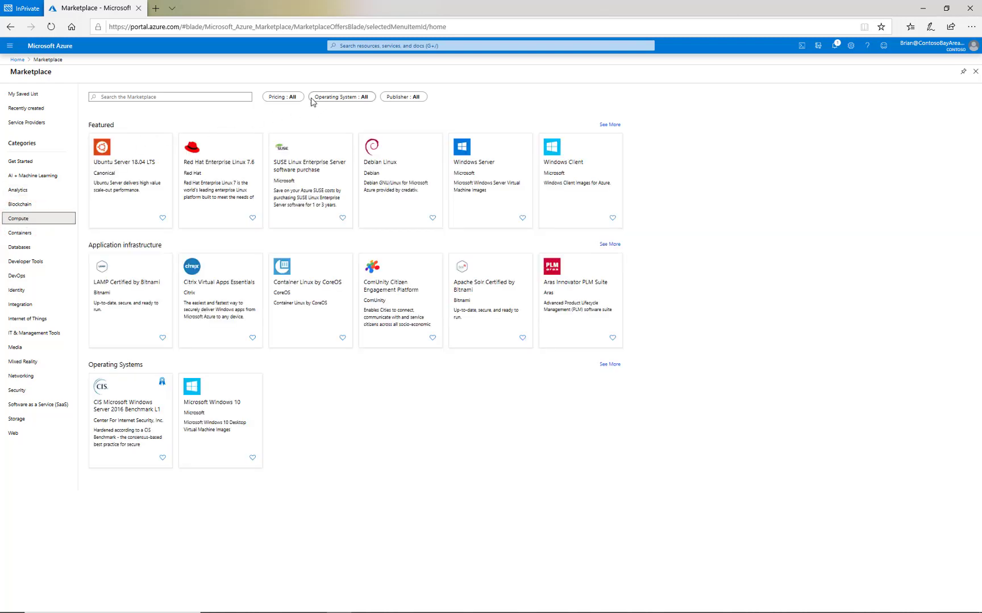
click(291, 97)
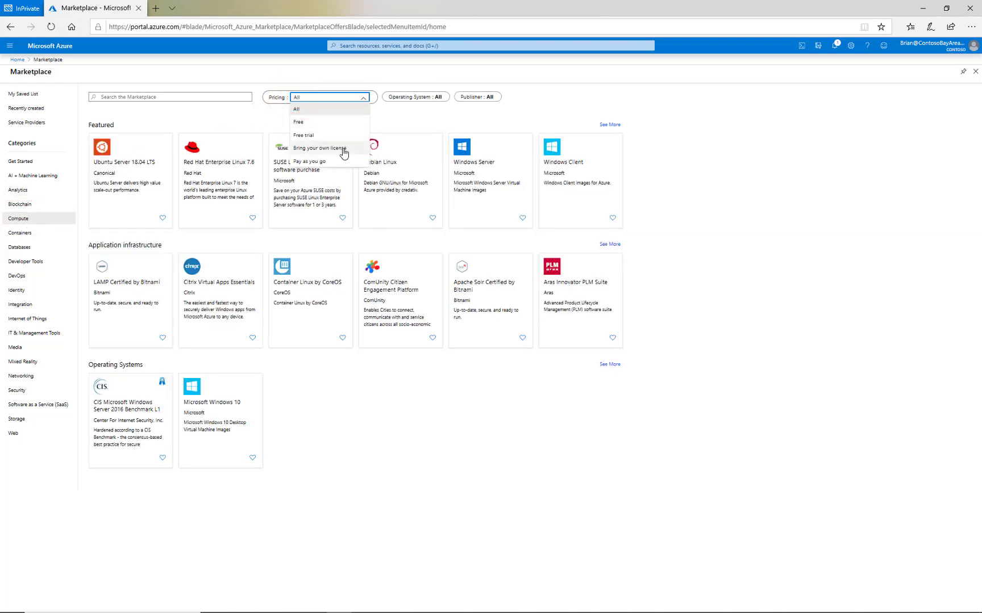
click(343, 162)
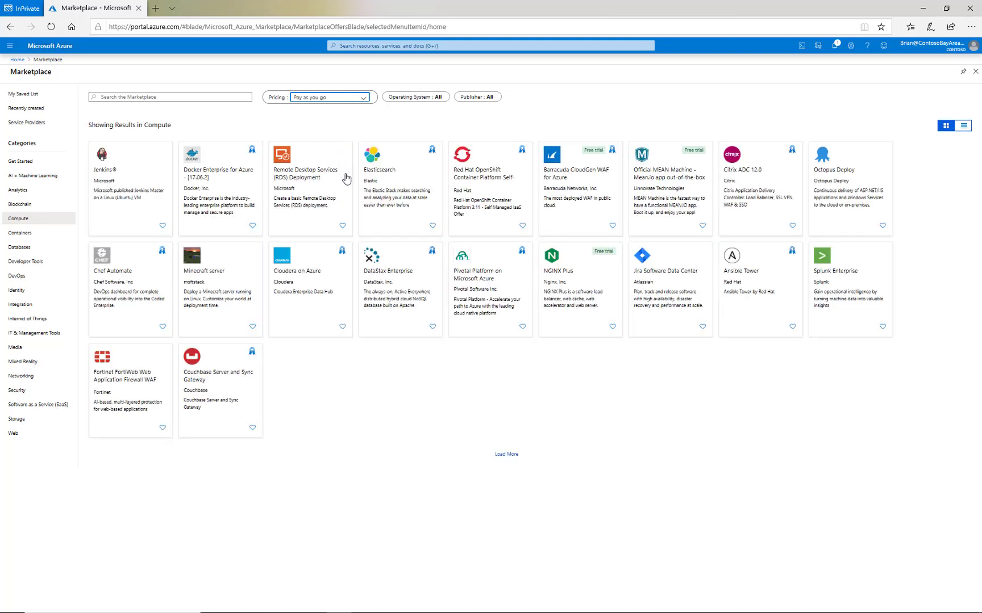
click(116, 185)
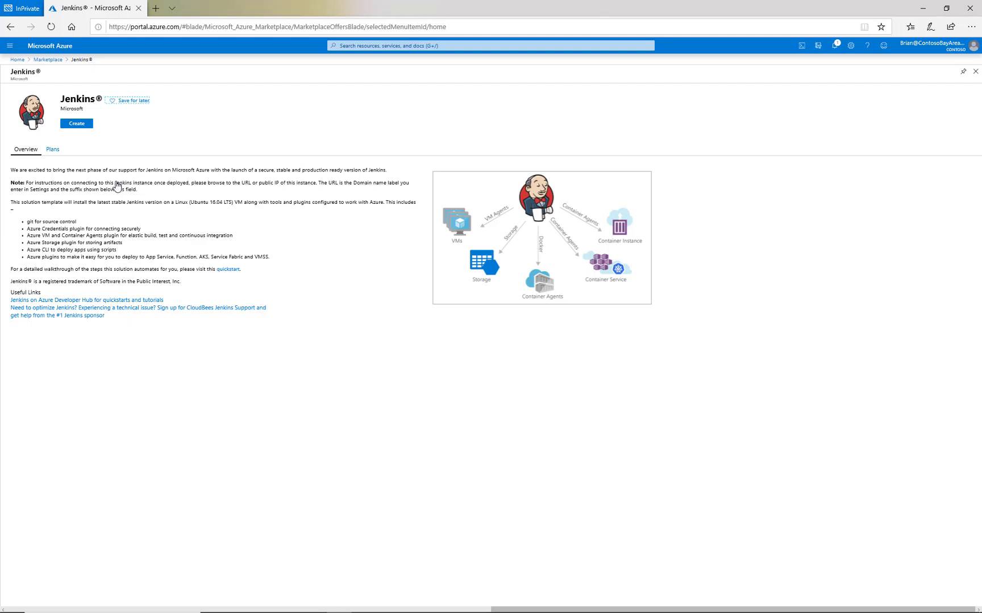
- Check the Jenkins plans, then start creating a Jenkins instance from the Overview
click(53, 149)
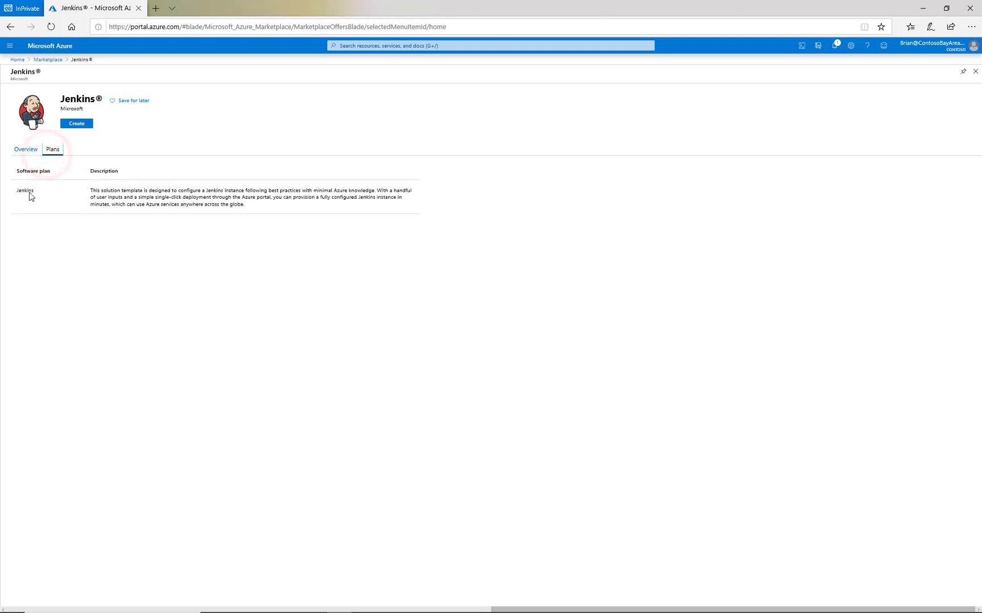
click(26, 150)
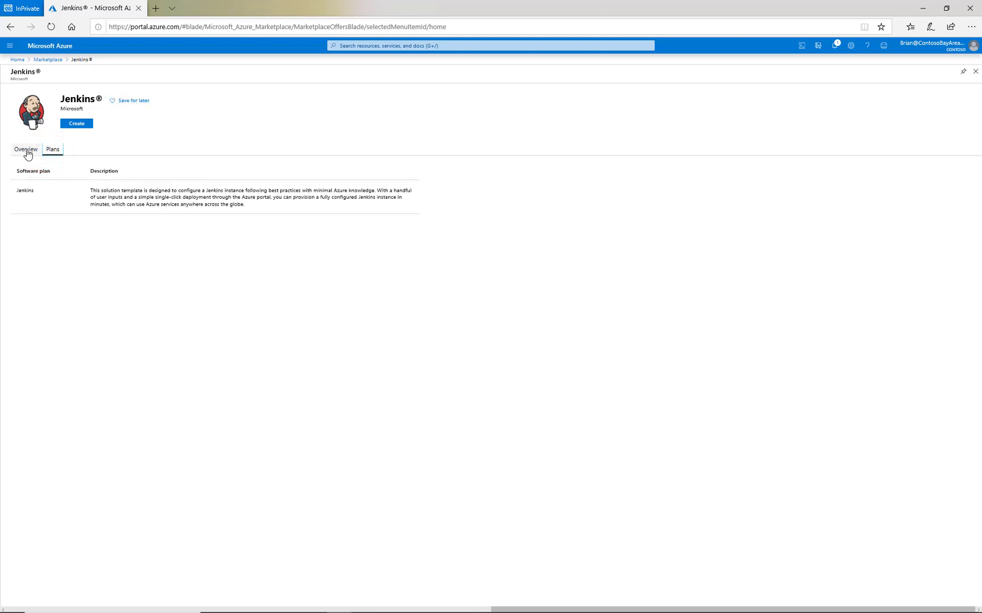
click(88, 125)
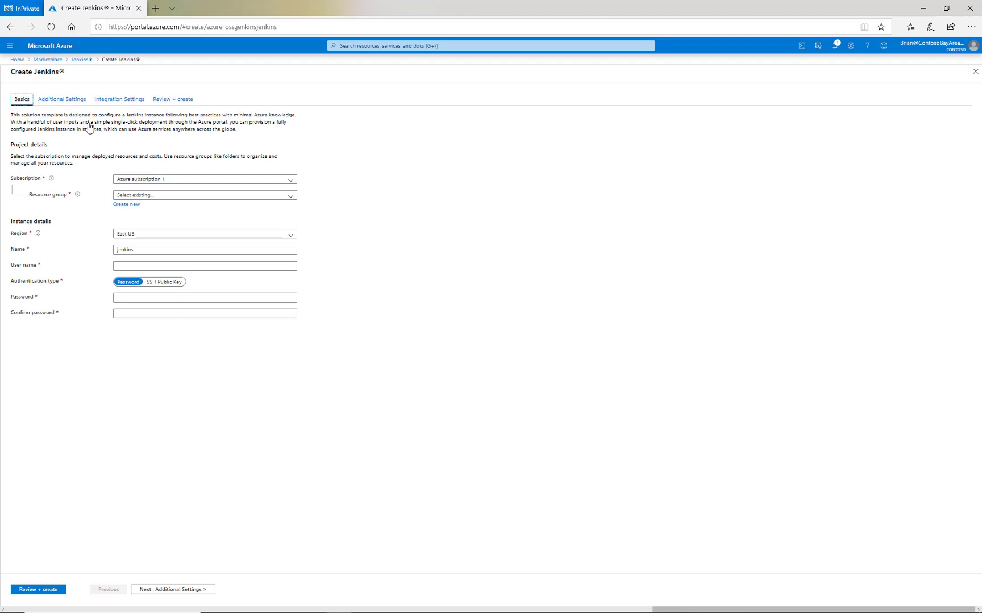
- Step through Additional Settings and Integration Settings to the Review + create step
click(69, 101)
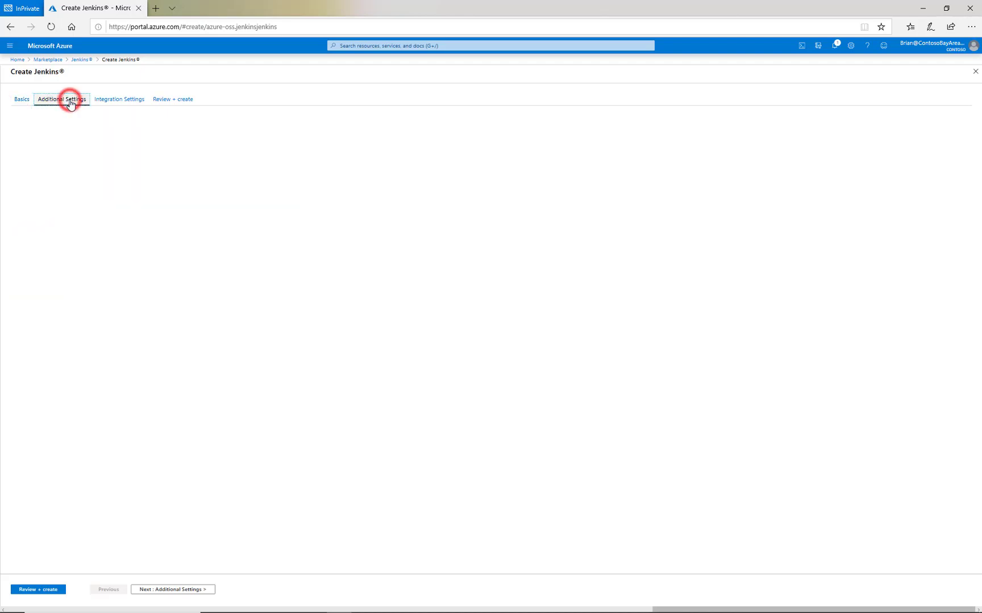
click(113, 102)
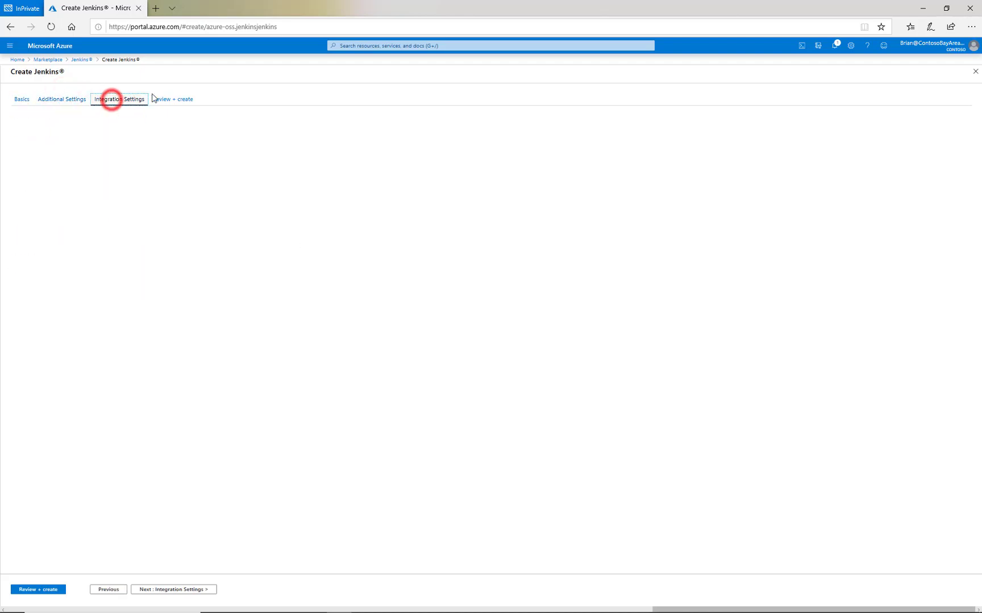
click(173, 102)
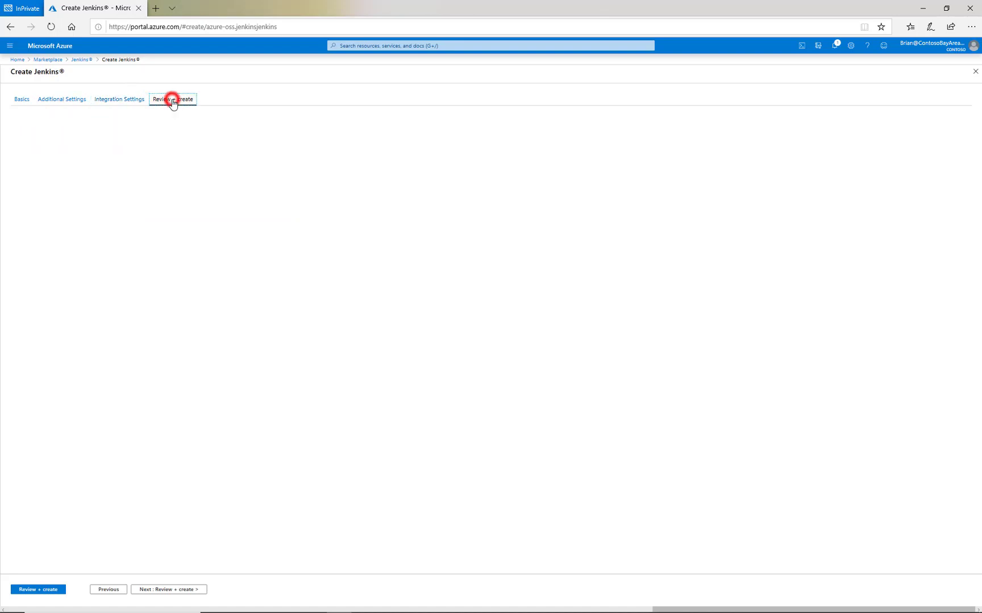